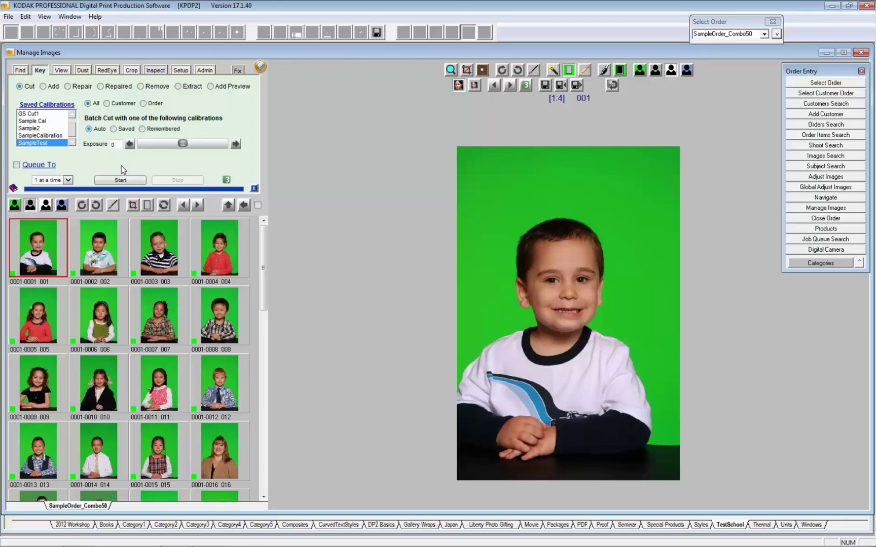
- Batch cut image 001 with the Auto calibration, check its mask edges, and save it while advancing to image 002
left_click(122, 180)
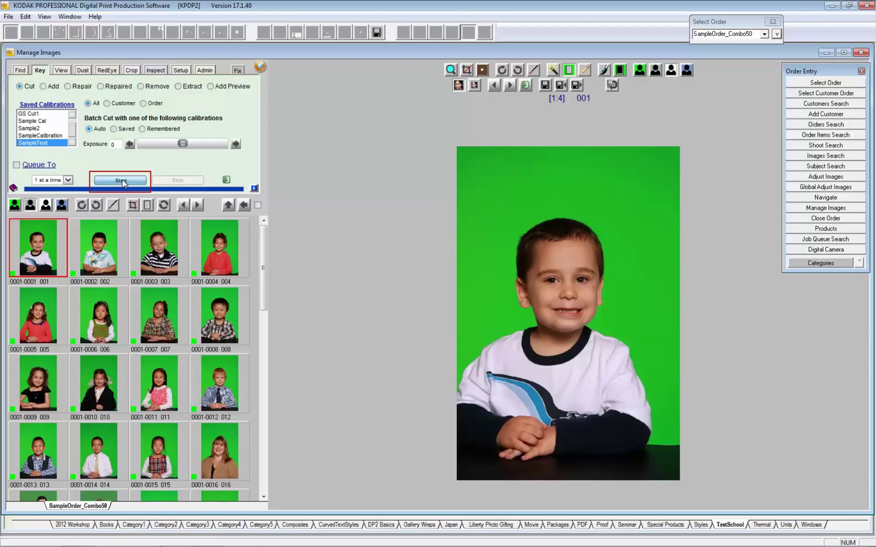
left_click(86, 160)
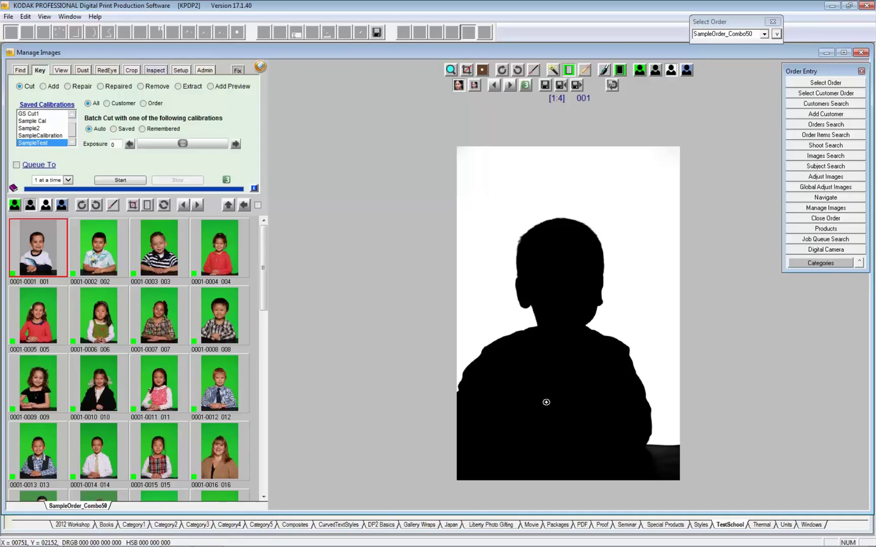
left_click(561, 314)
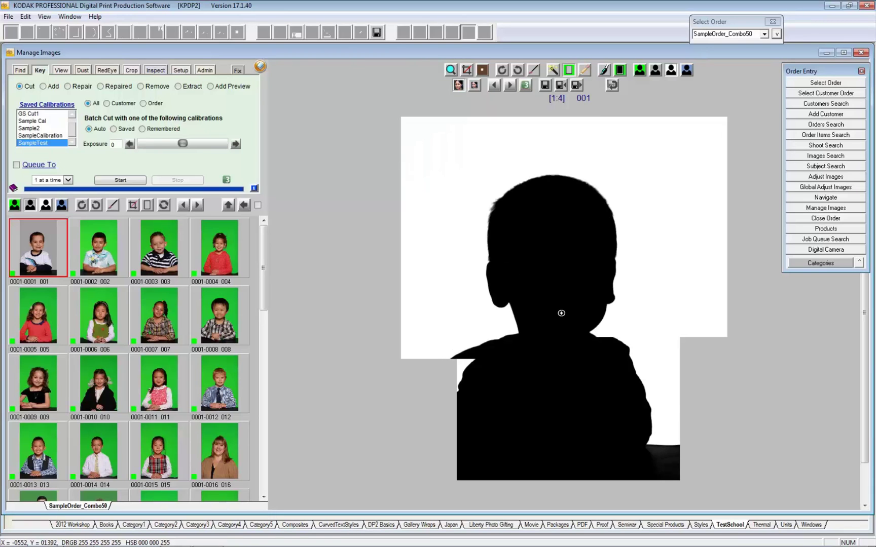
left_click(573, 318)
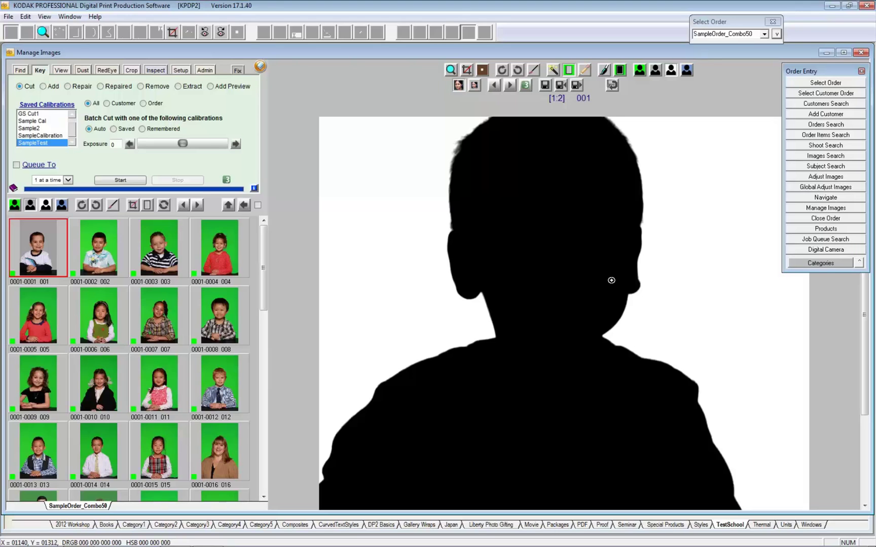
left_click(578, 87)
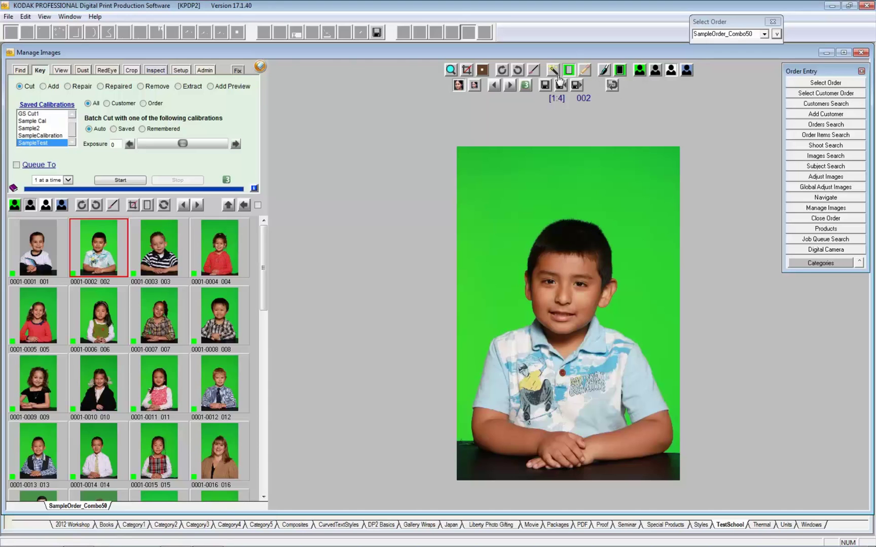
- Cut image 002's green background manually, remember the current calibration, and save it while advancing to image 003
left_click(237, 72)
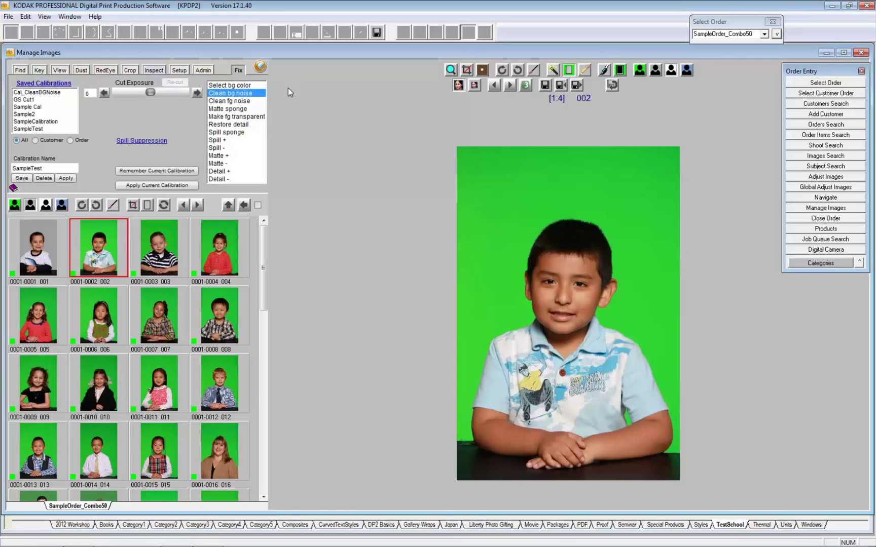
left_click(554, 72)
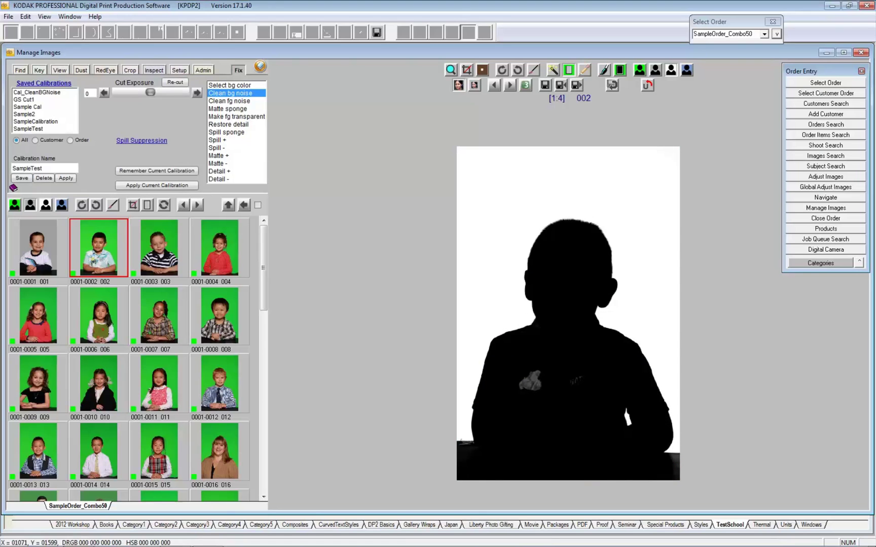
left_click(145, 174)
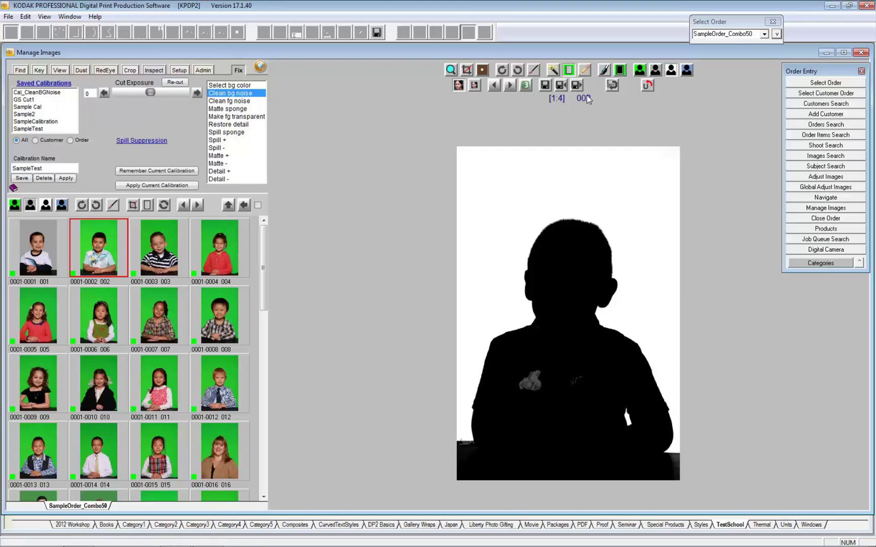
left_click(577, 86)
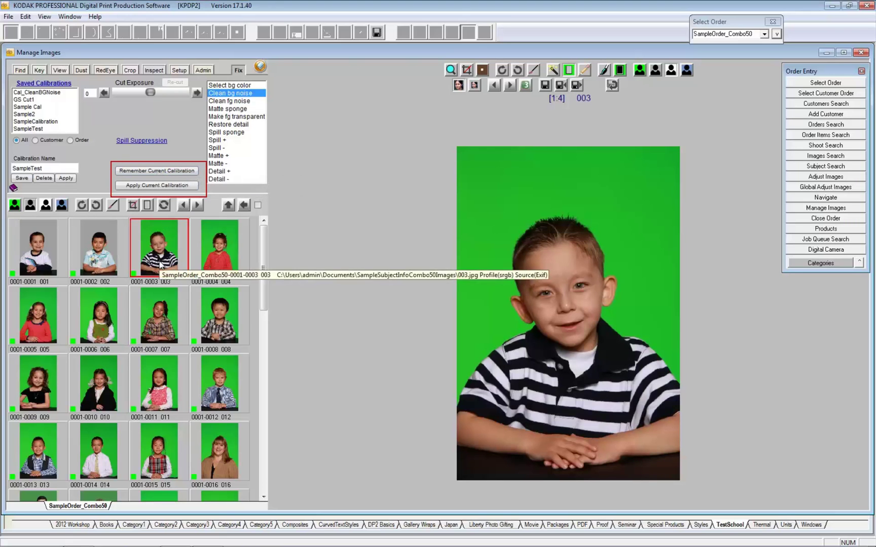
- Apply the current calibration to image 003 and save that calibration under the name SampleTest2
left_click(157, 186)
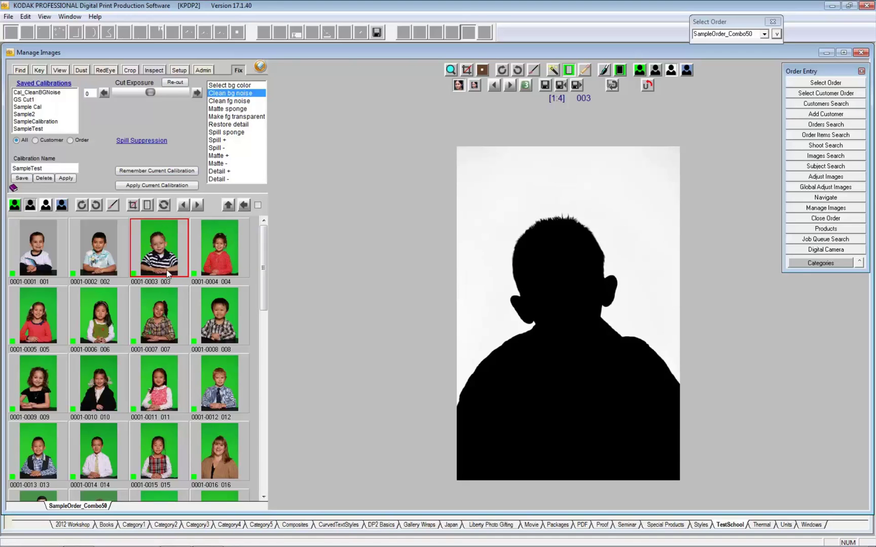
left_click(43, 168)
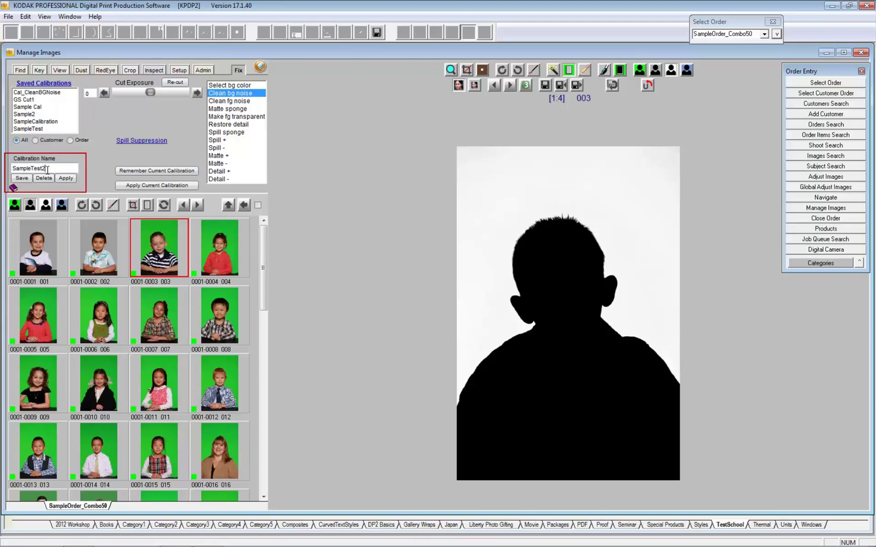
type("2")
left_click_drag(53, 168, 2, 173)
left_click(23, 181)
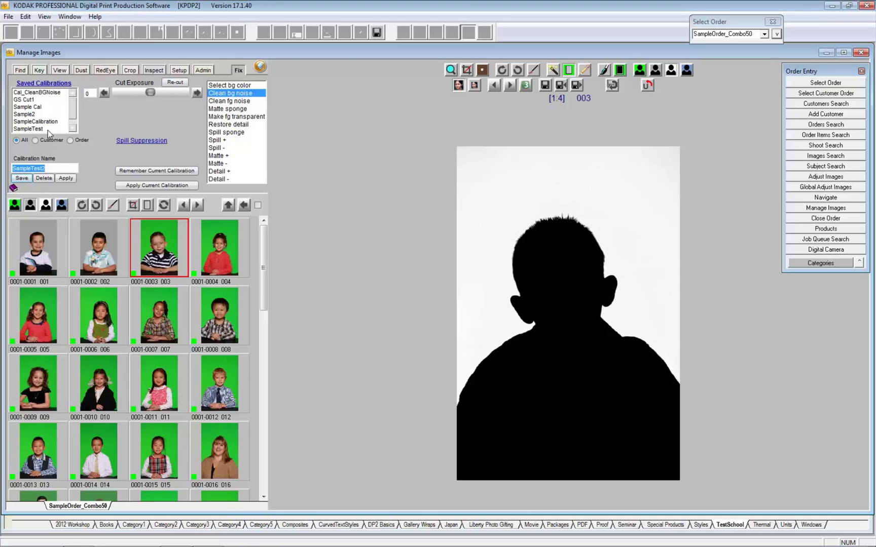
left_click(74, 113)
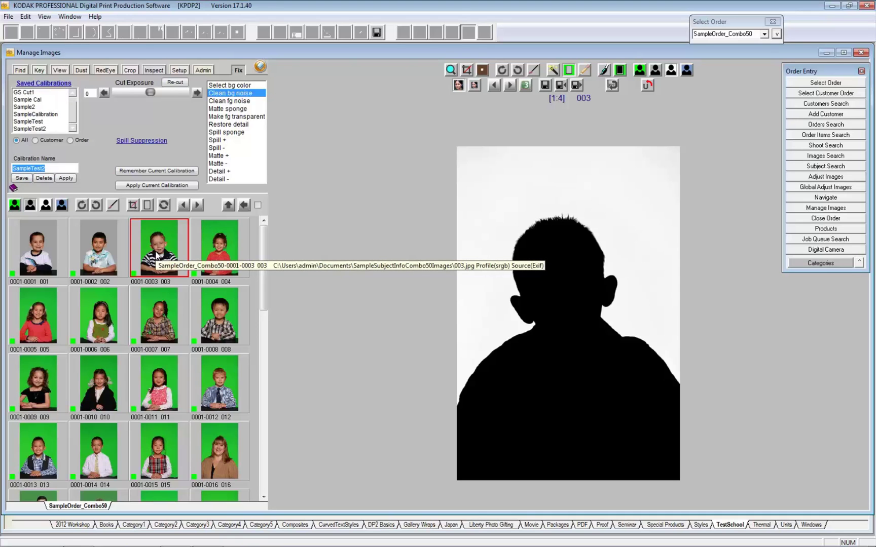
- Choose the saved SampleTest2 calibration for batch cutting, and save image 003 while advancing to image 004
left_click(38, 71)
left_click(73, 143)
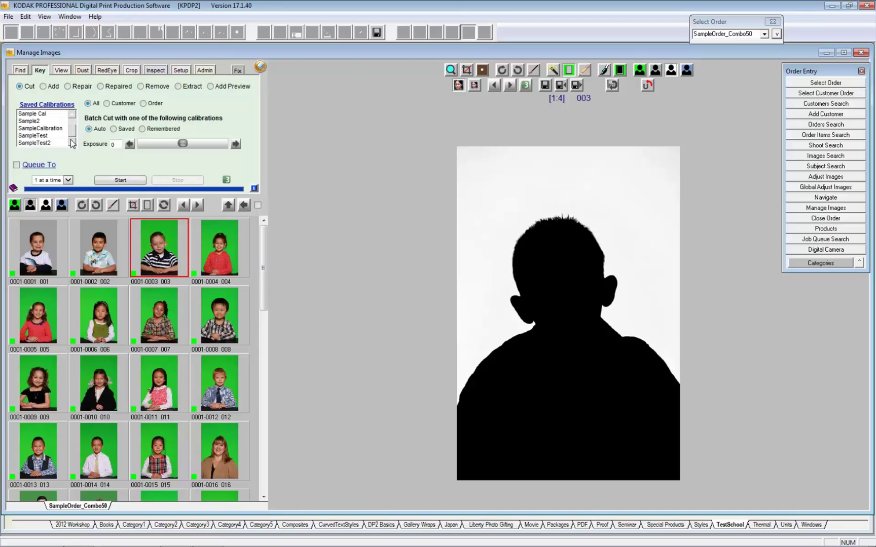
left_click(35, 143)
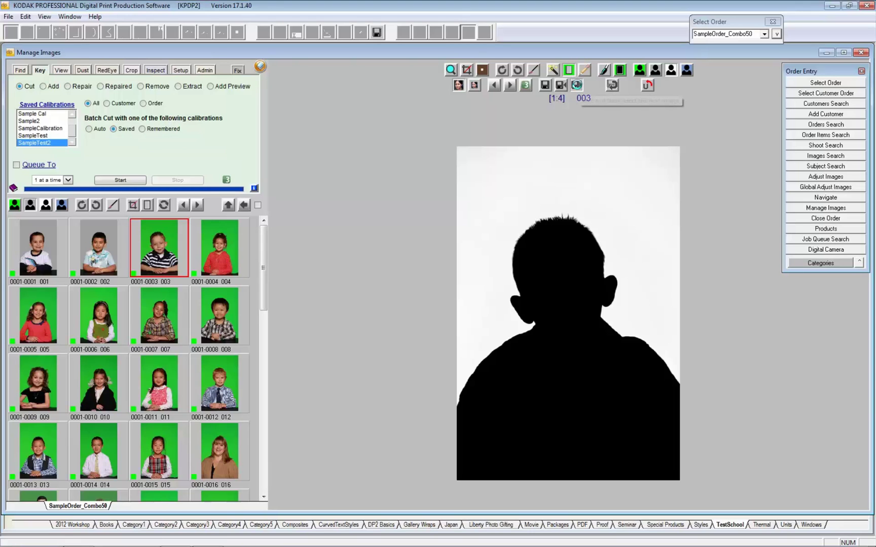
left_click(576, 87)
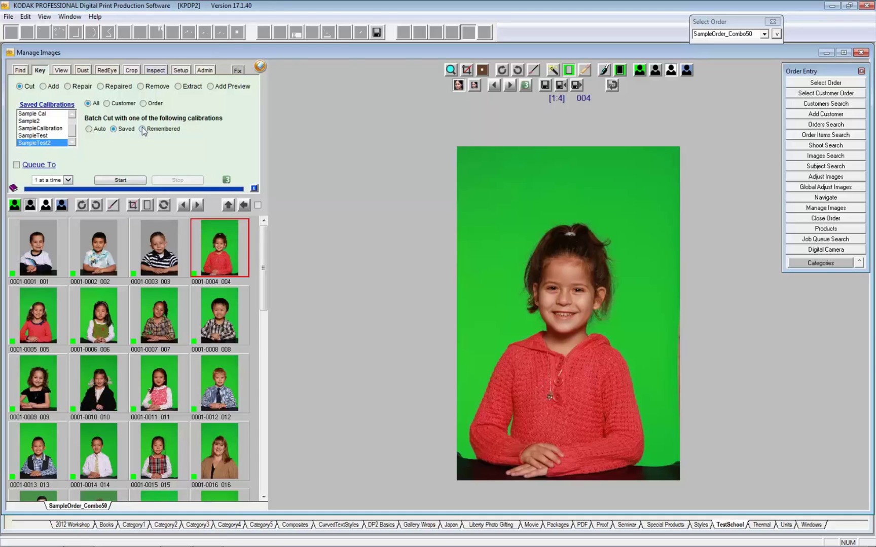
- Create the chroma key mask for image 004 with the saved SampleTest2 calibration, and save it while advancing to image 005
left_click(121, 181)
left_click(92, 160)
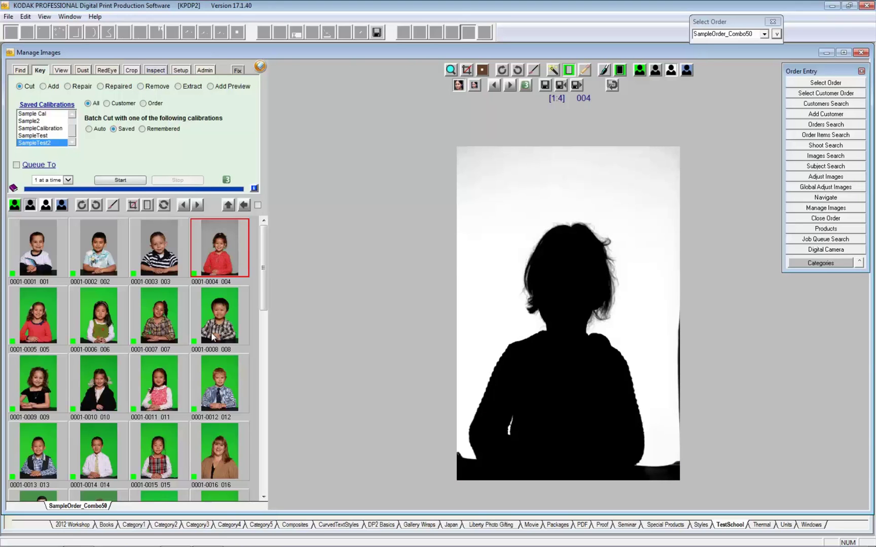
left_click(578, 85)
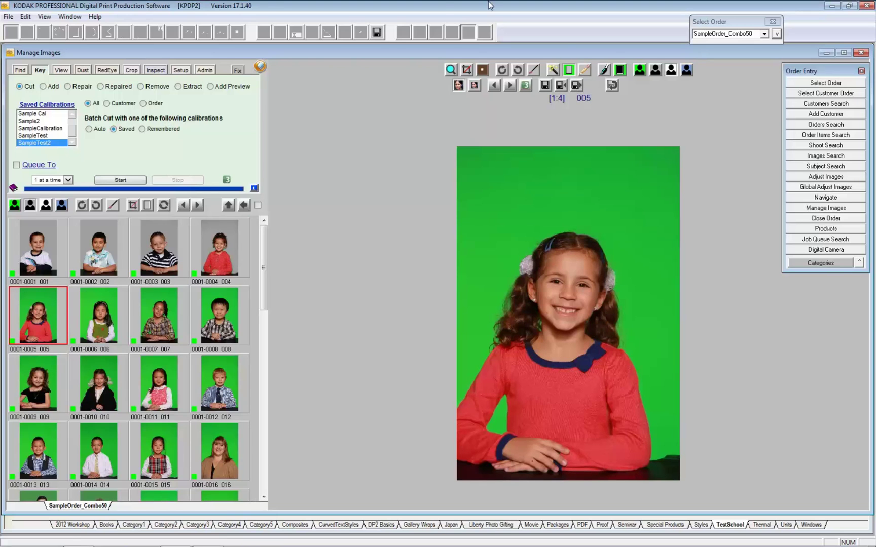
- Create the chroma key mask for image 005 with the saved SampleTest2 calibration
left_click(109, 178)
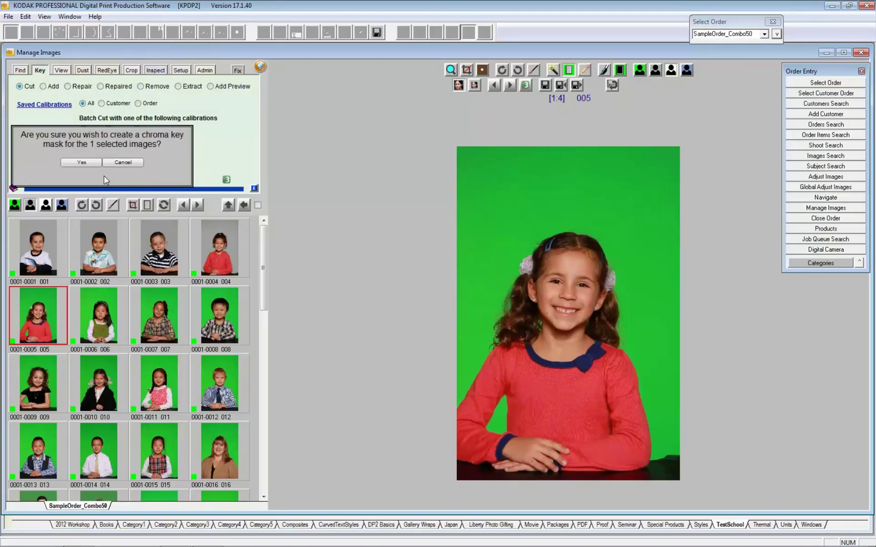
left_click(83, 162)
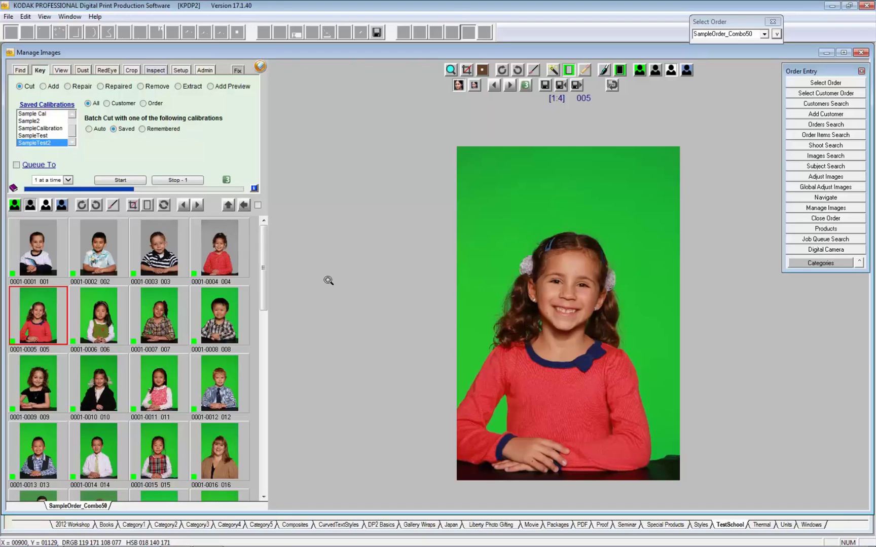
left_click(252, 258)
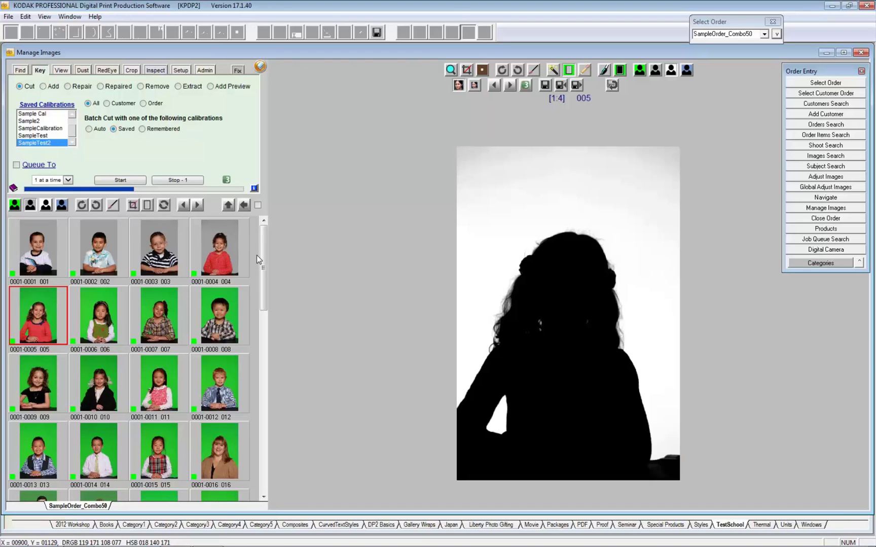
- Preview image 005's cutout on a gray background and examine the hair edges closely for green spill
left_click(236, 71)
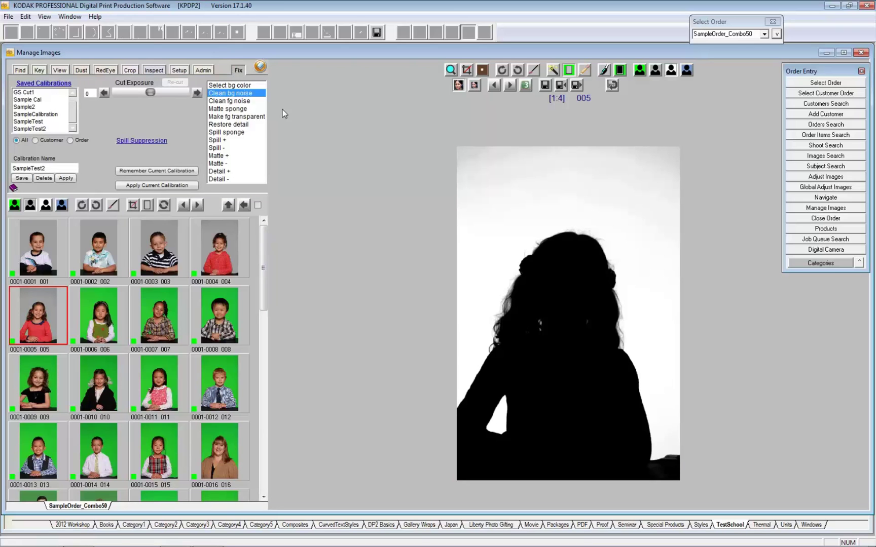
scroll(579, 267, "up", 2)
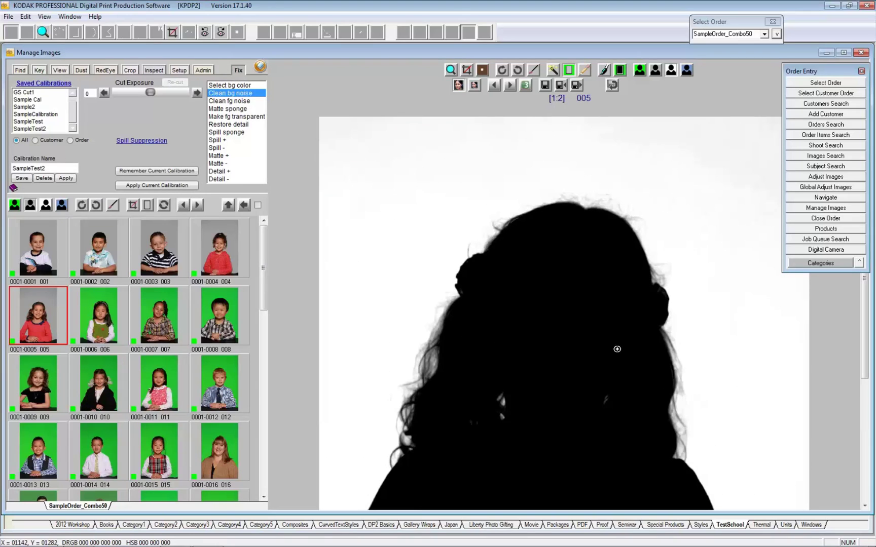
left_click(653, 72)
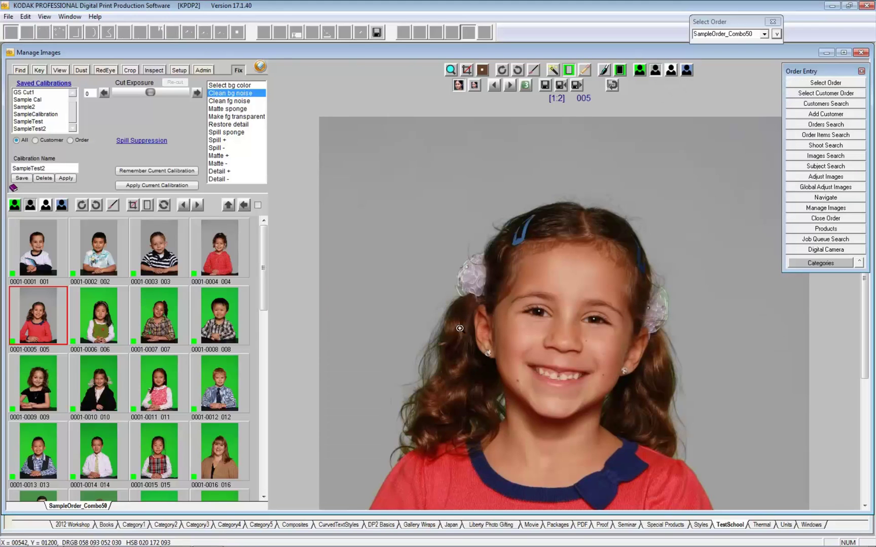
left_click(444, 308)
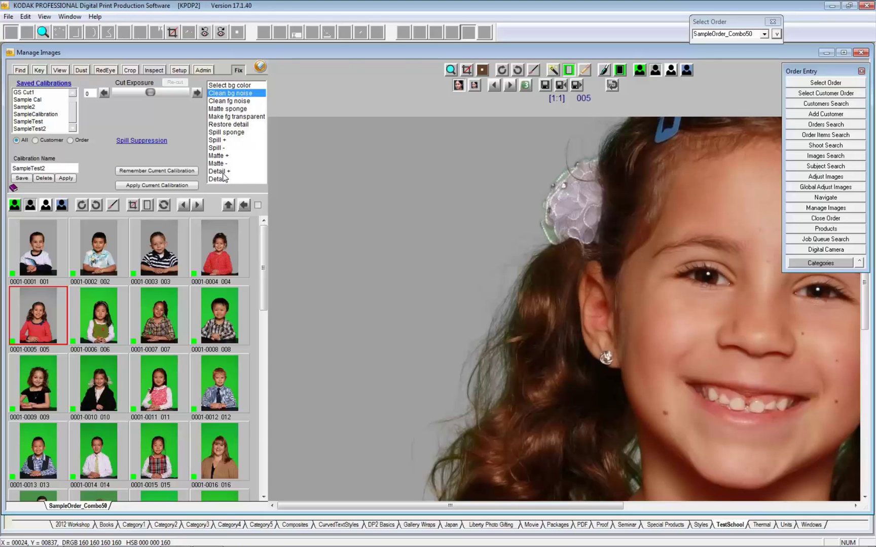
- Remove the green spill from the girl's hair edge beside her ear in image 005 with the Spill sponge
left_click(221, 132)
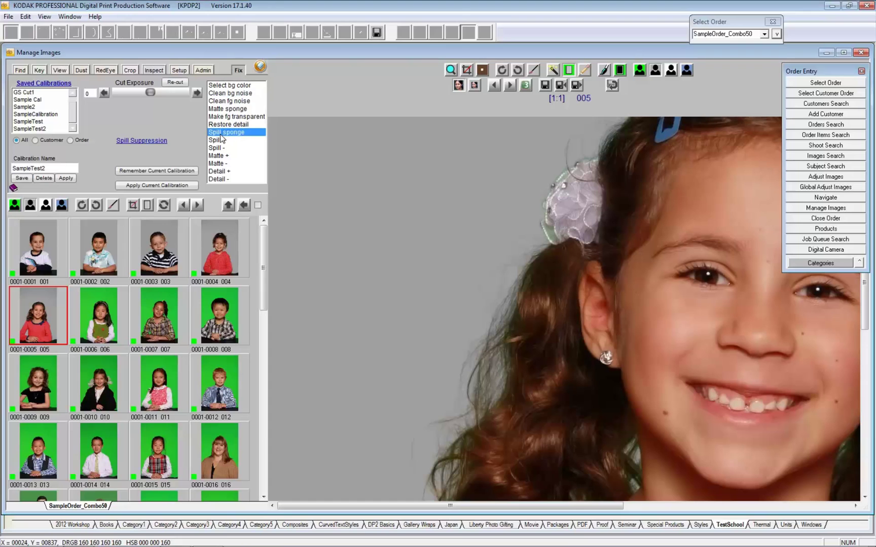
left_click(450, 70)
left_click(512, 352)
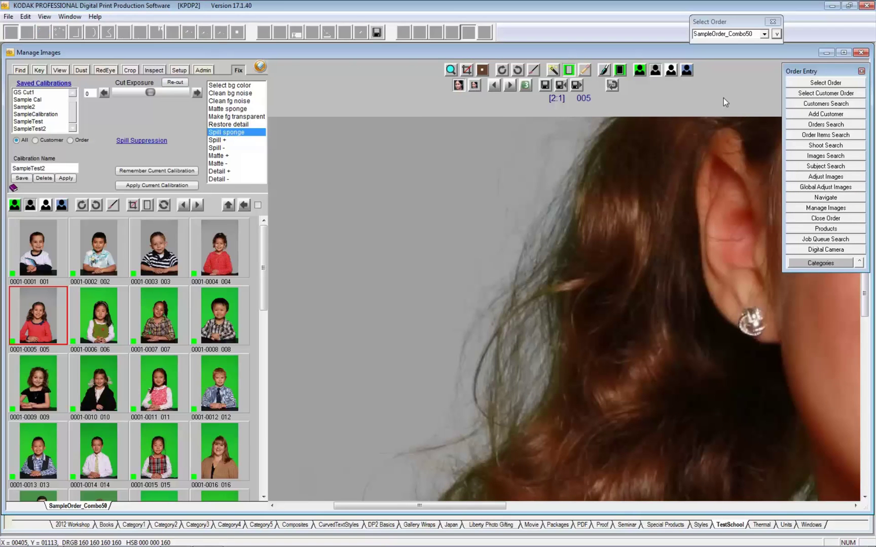
left_click(569, 70)
left_click_drag(547, 322, 560, 349)
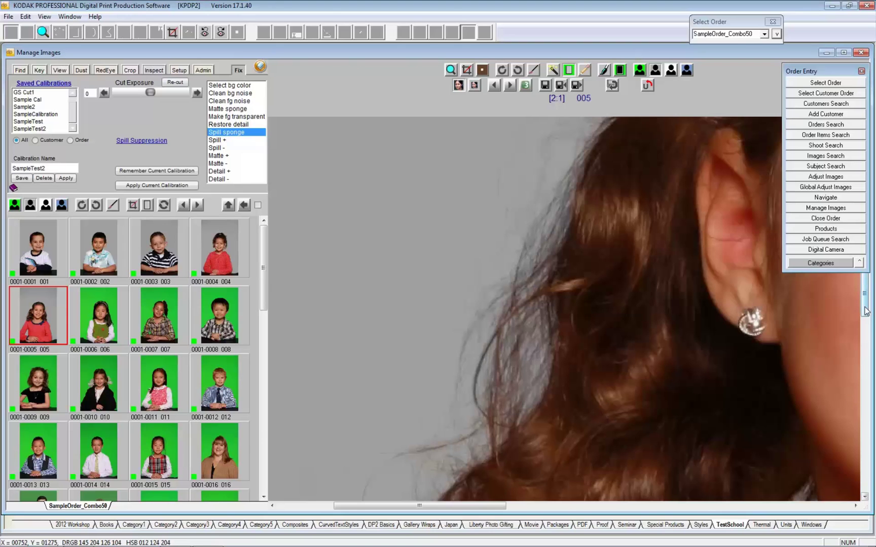
- Close the Order Entry palette and sponge the green spill off the white hair bow's outer edge, undoing the first attempt
left_click_drag(866, 311, 867, 281)
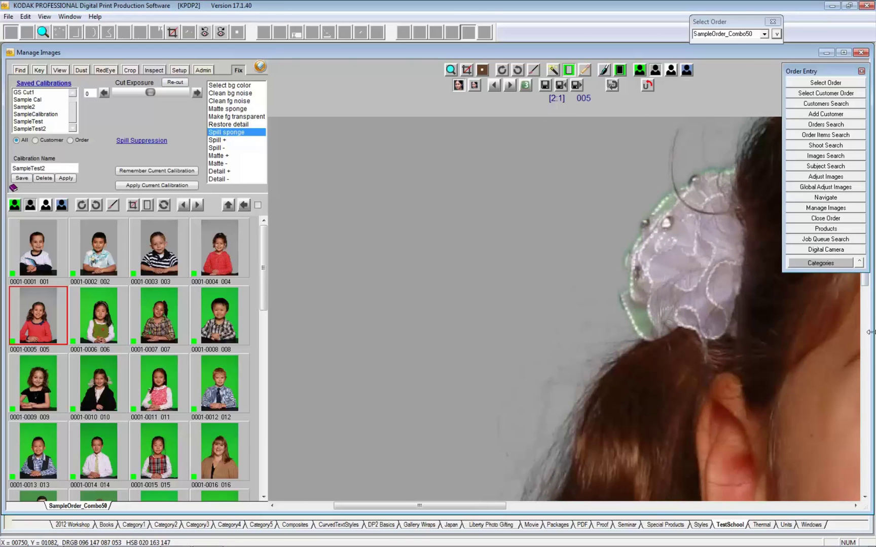
left_click(861, 71)
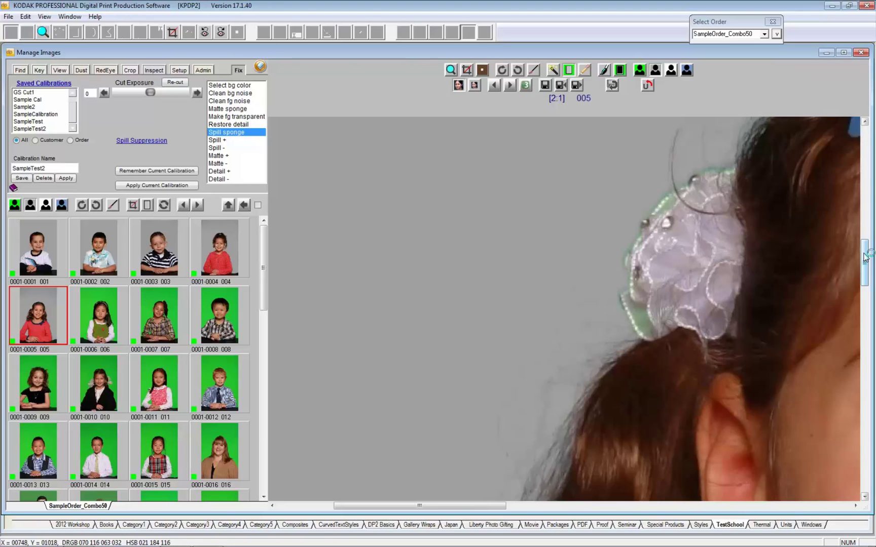
left_click_drag(865, 257, 866, 237)
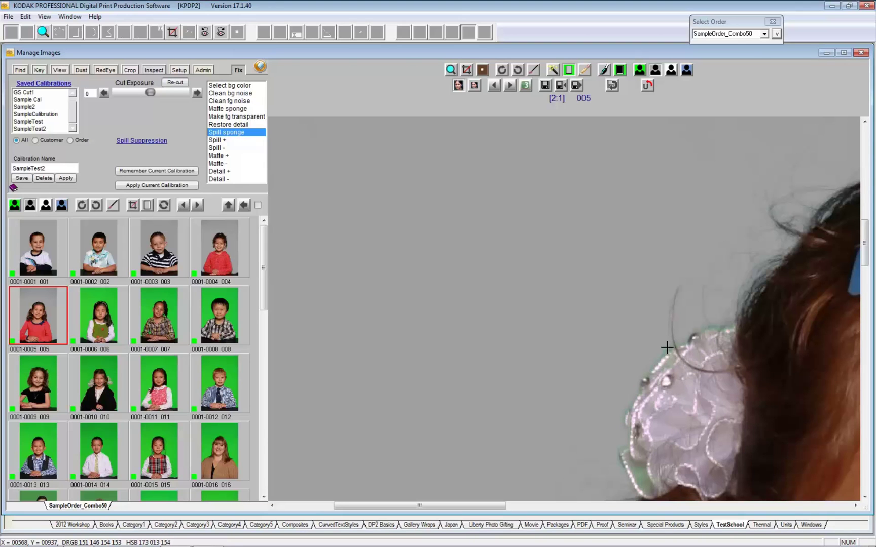
left_click(646, 86)
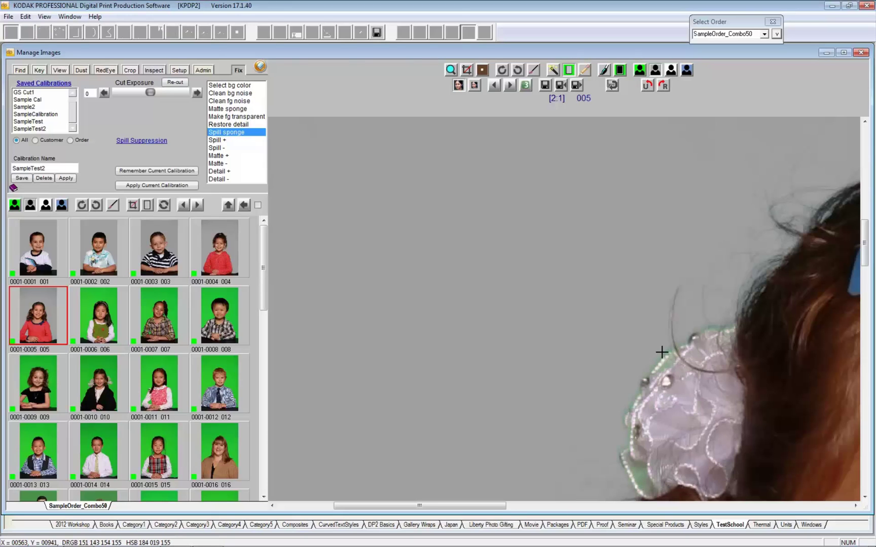
left_click_drag(663, 352, 669, 355)
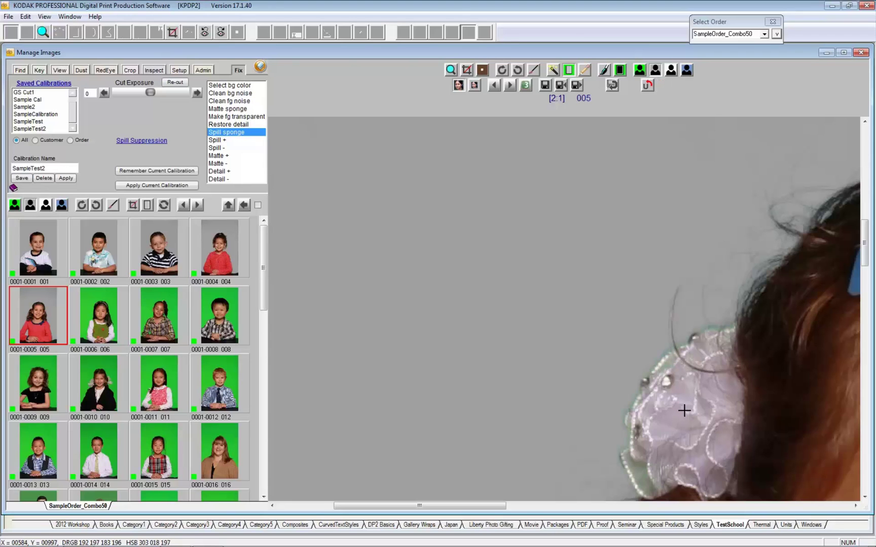
left_click(450, 70)
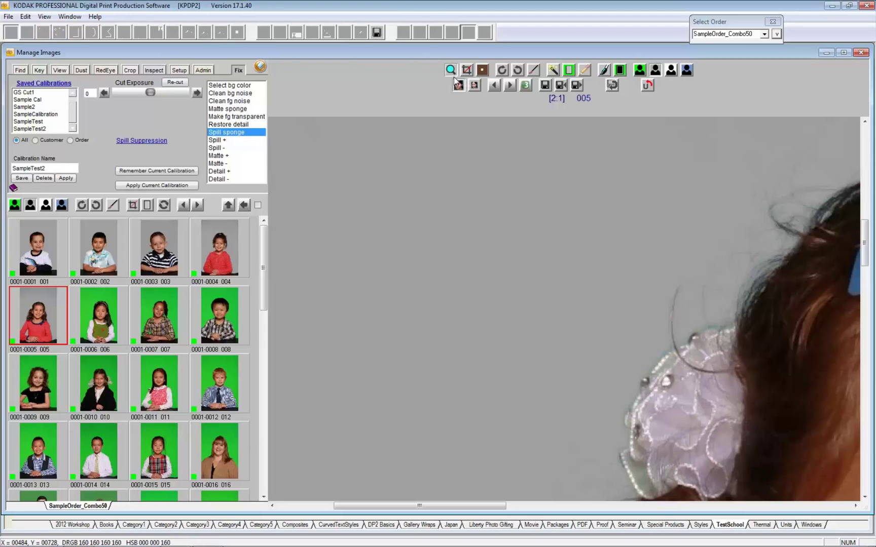
left_click(627, 303)
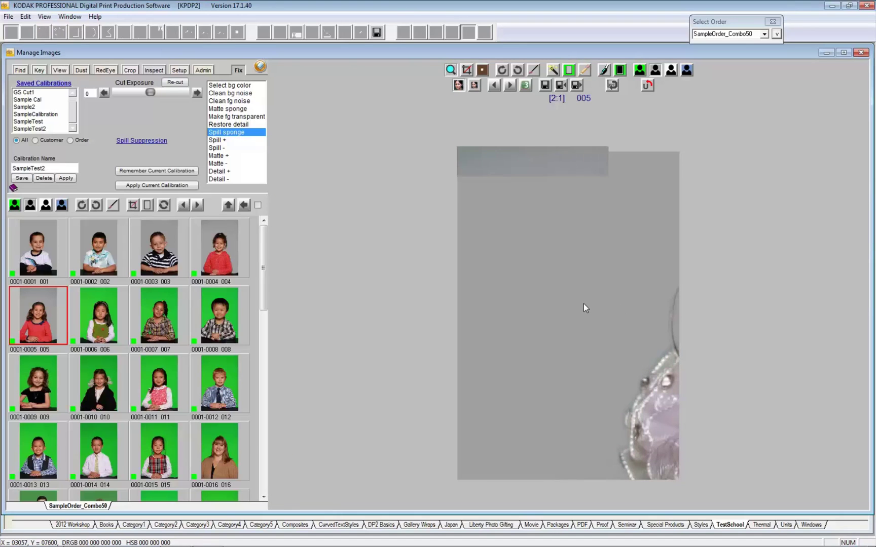